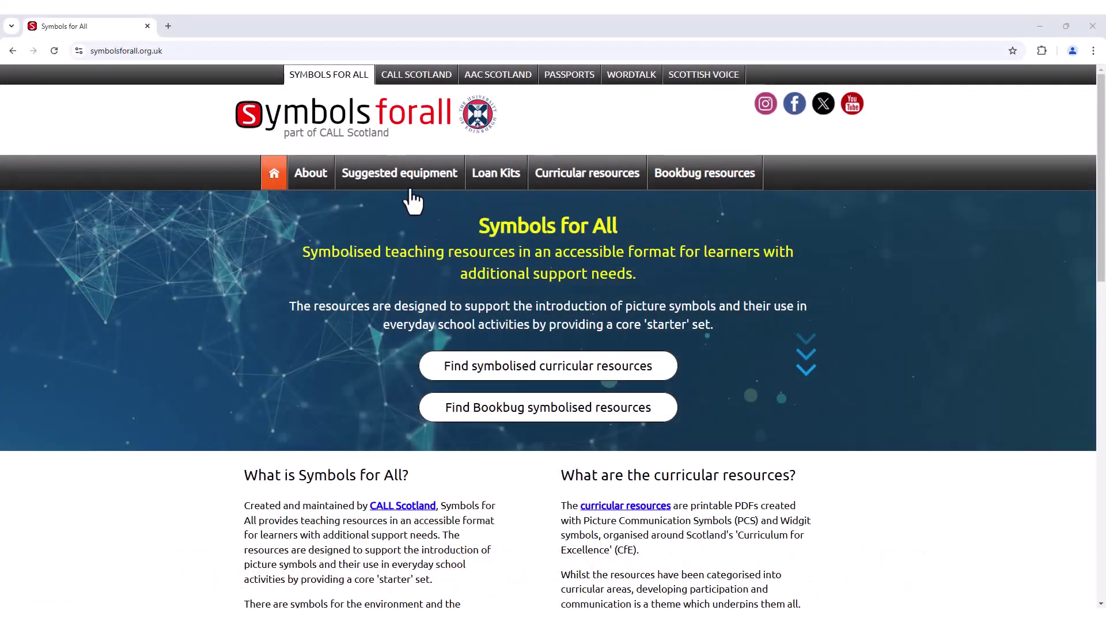
# - View Suggested equipment, then the Bookbug page with Primary 1 family bag and Explorer bag downloads
pyautogui.click(399, 173)
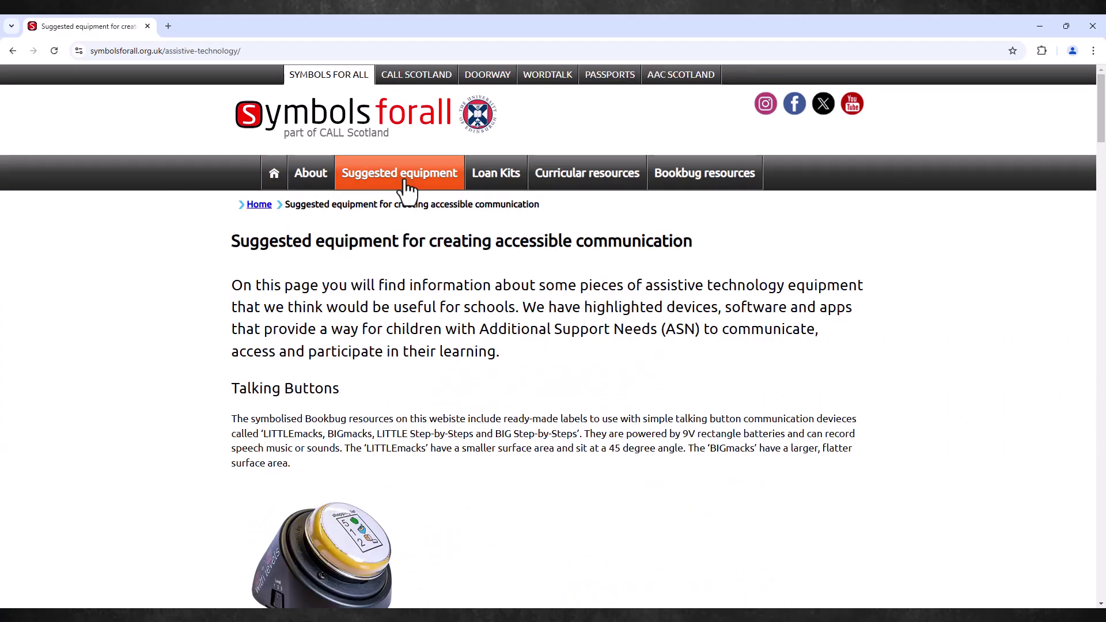
pyautogui.scroll(-5, 409, 186)
pyautogui.scroll(-3, 403, 179)
pyautogui.scroll(-3, 403, 179)
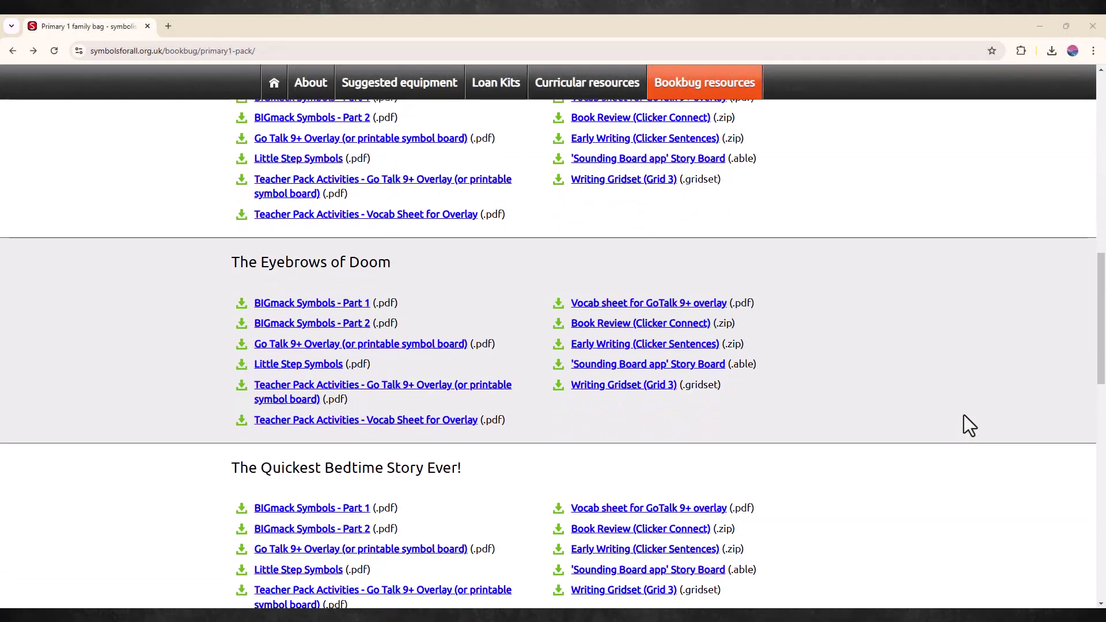
pyautogui.scroll(-3, 969, 425)
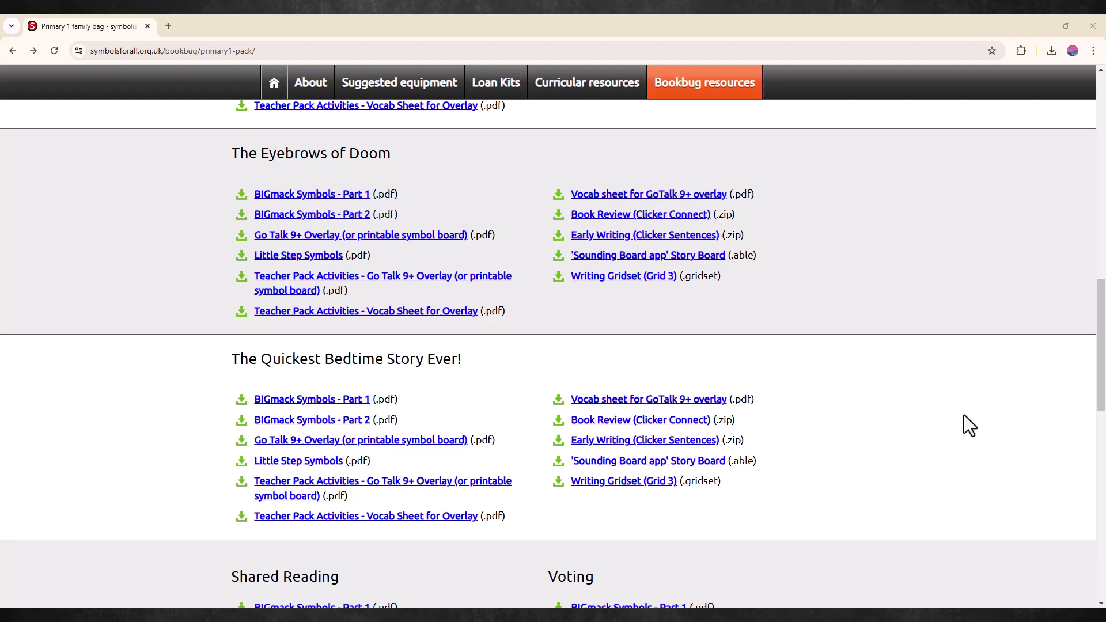
pyautogui.scroll(-3, 969, 424)
pyautogui.scroll(-3, 970, 425)
pyautogui.scroll(-3, 969, 425)
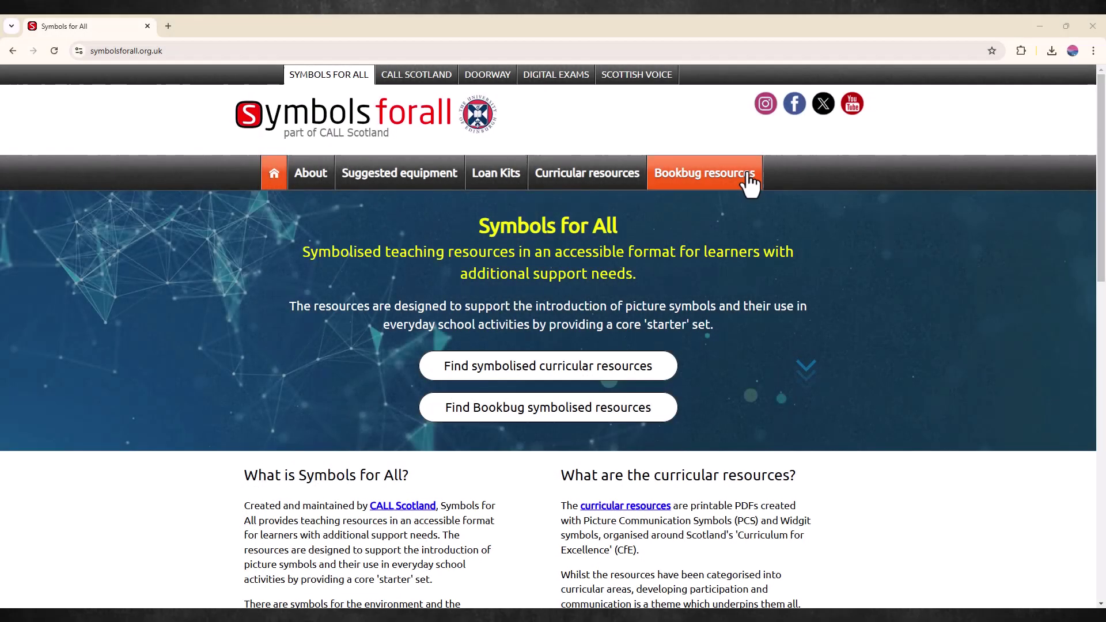
pyautogui.click(732, 179)
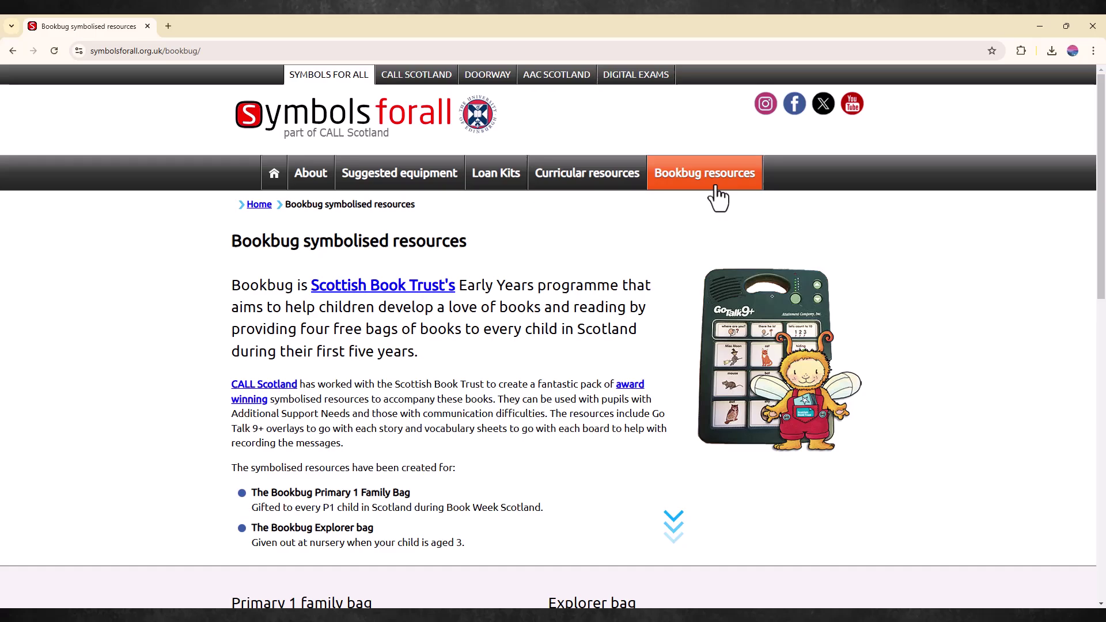
pyautogui.scroll(-4, 681, 216)
pyautogui.scroll(-4, 680, 215)
pyautogui.scroll(-2, 610, 245)
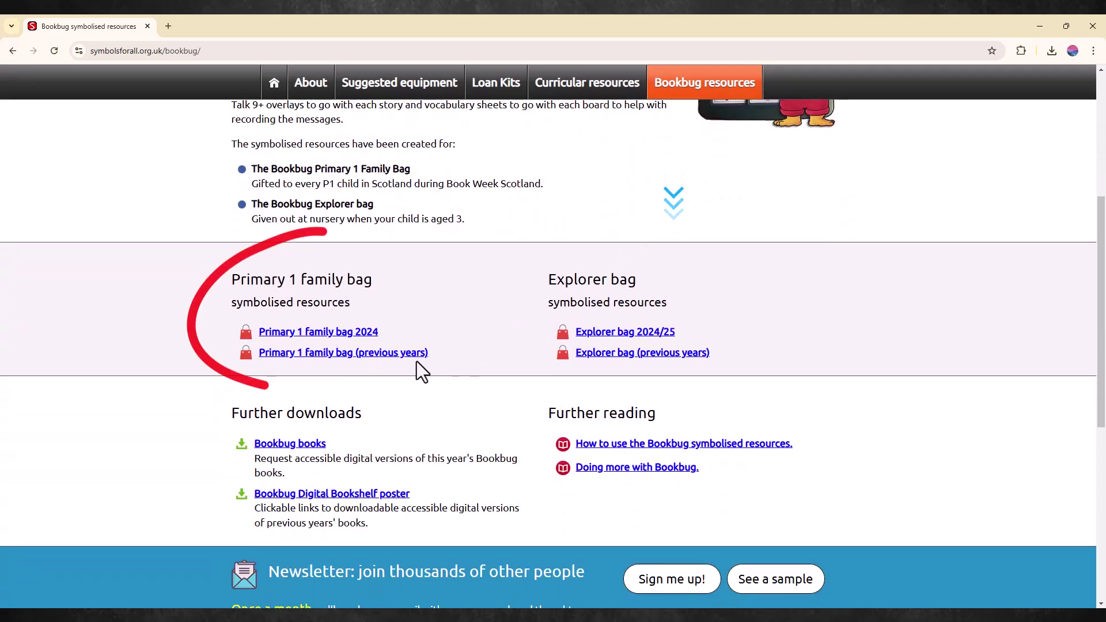